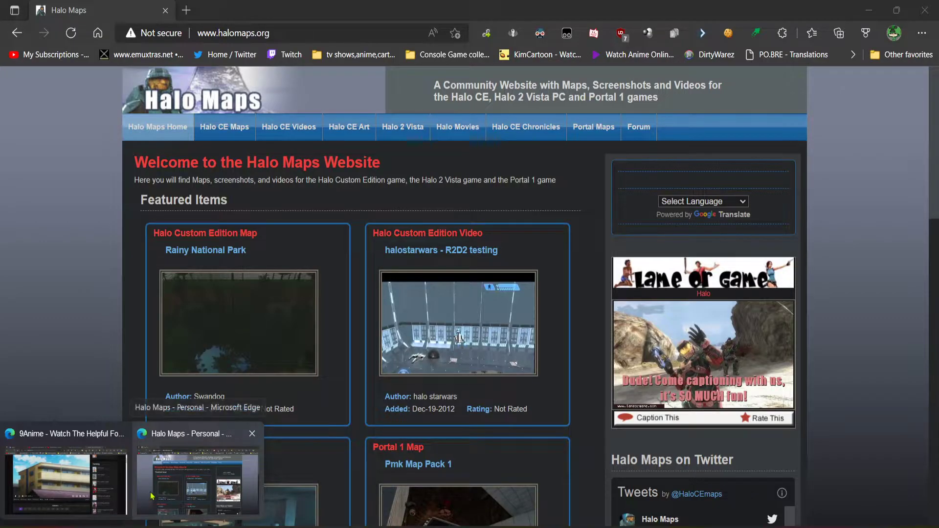
Switch to the Halo Maps browser window from the taskbar preview.
click(151, 497)
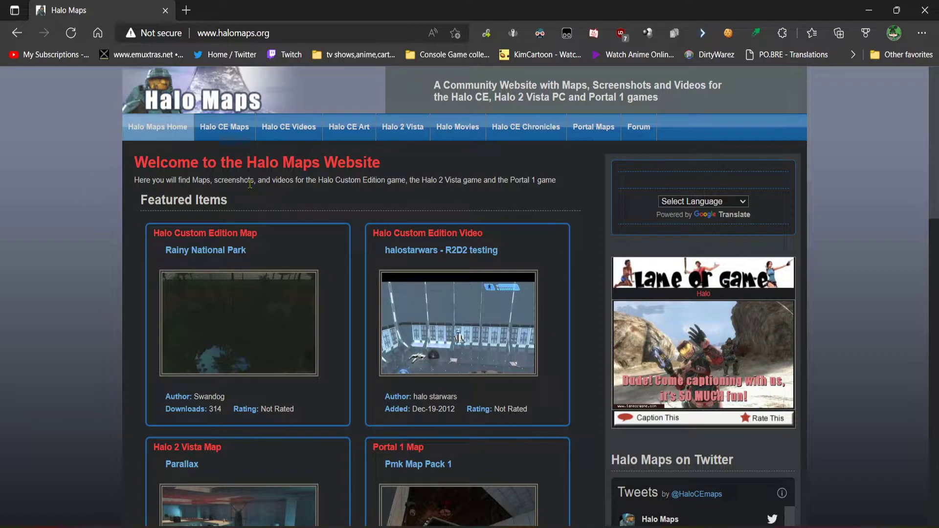
Browse Halo CE Maps > Medium and open the Dustbox map page.
click(225, 129)
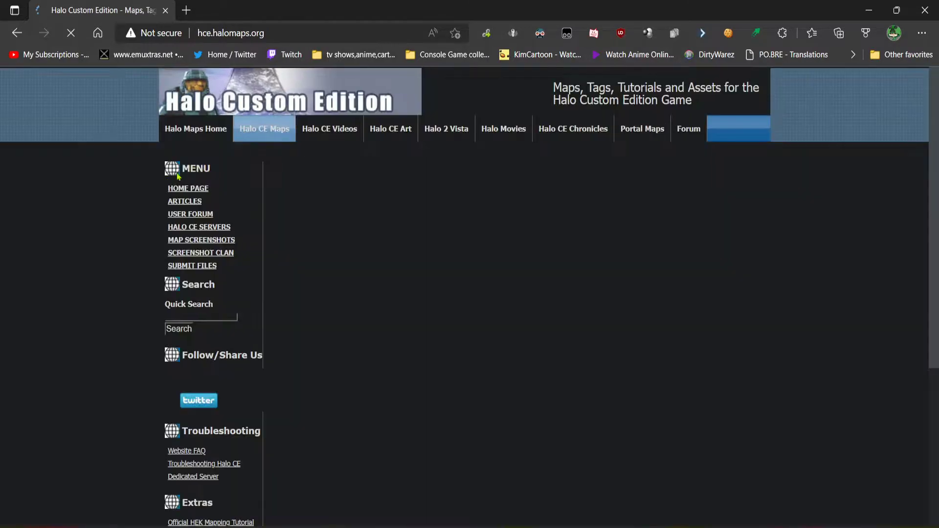
scroll(126, 195, down, 1)
scroll(125, 195, down, 2)
scroll(133, 186, down, 1)
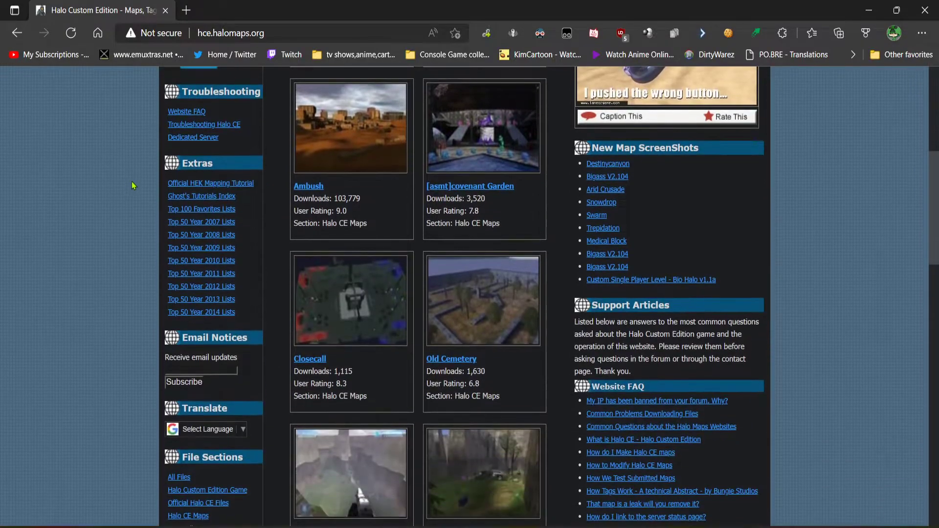
scroll(133, 183, down, 3)
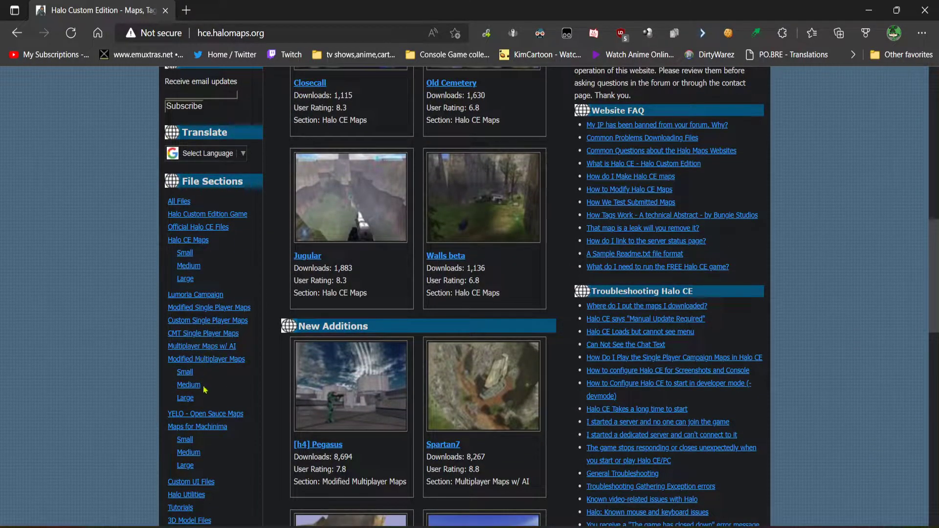
scroll(214, 374, down, 1)
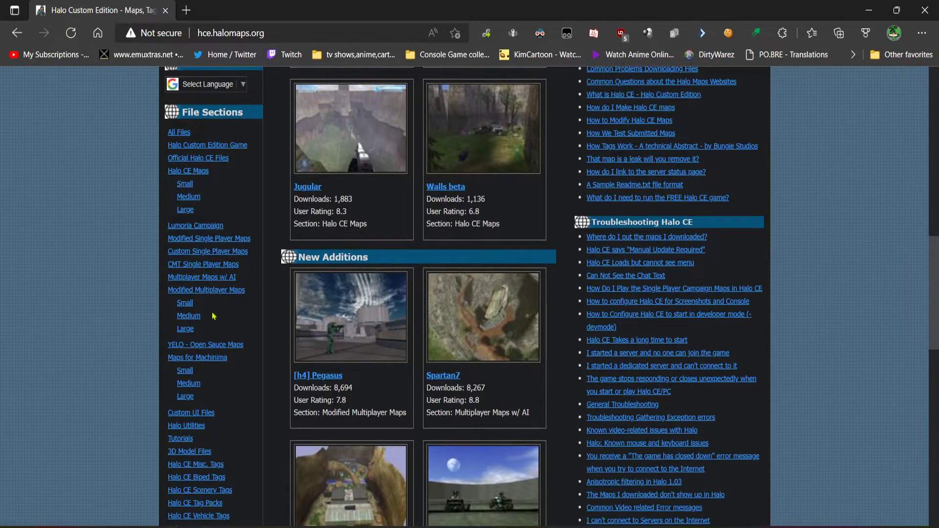
click(196, 197)
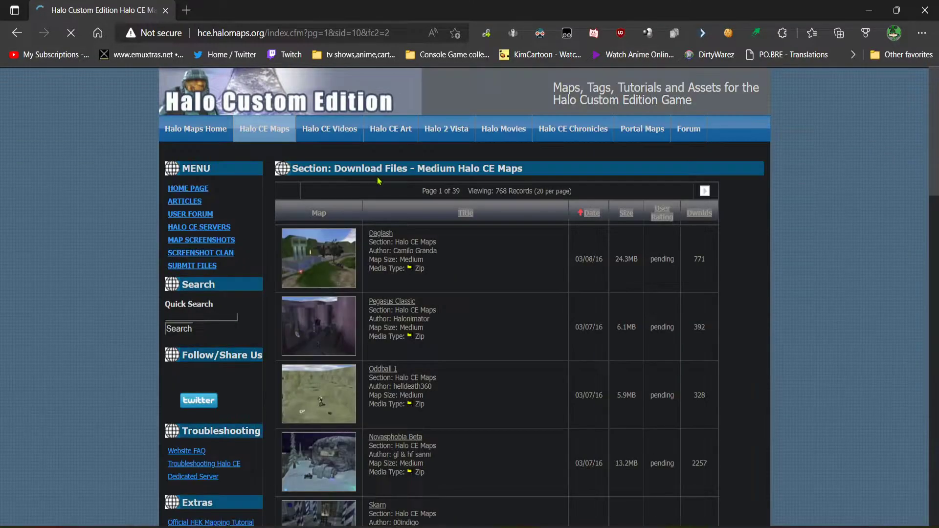
scroll(379, 181, down, 3)
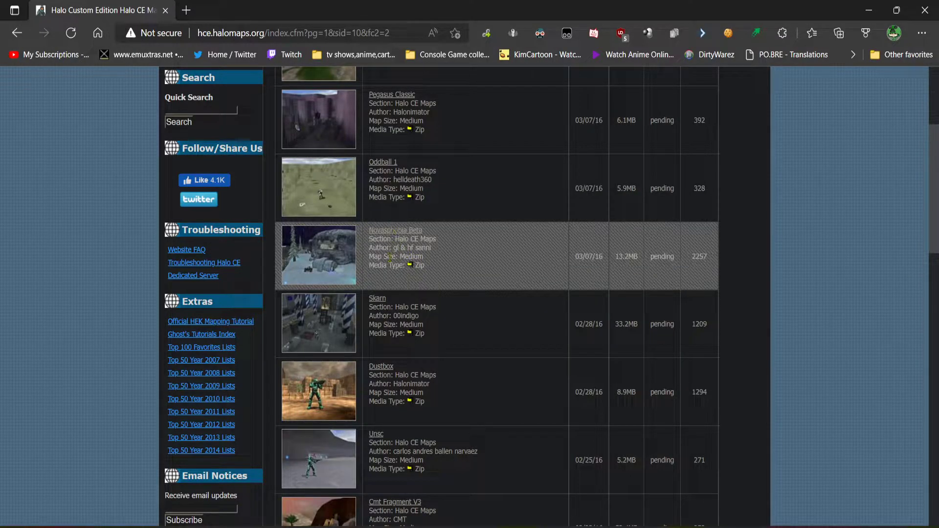
scroll(394, 256, down, 1)
click(394, 296)
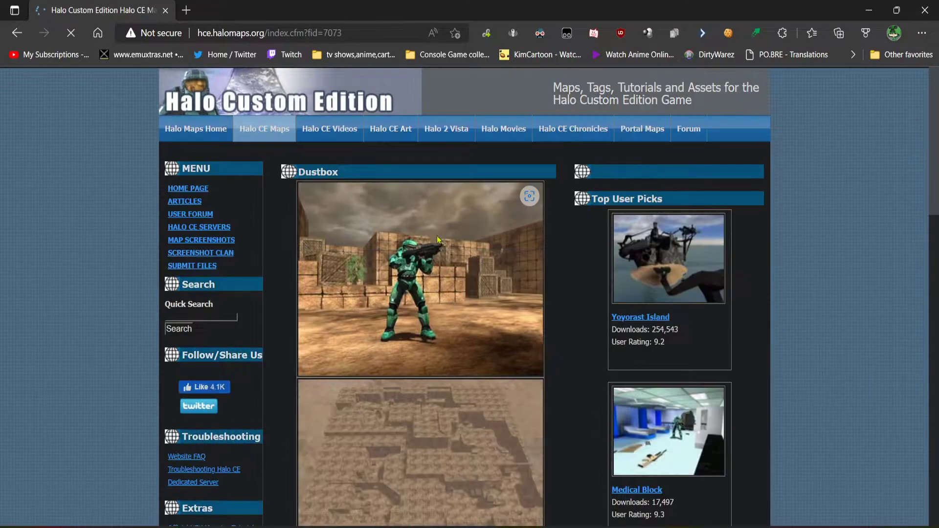
scroll(452, 271, down, 1)
scroll(461, 371, down, 1)
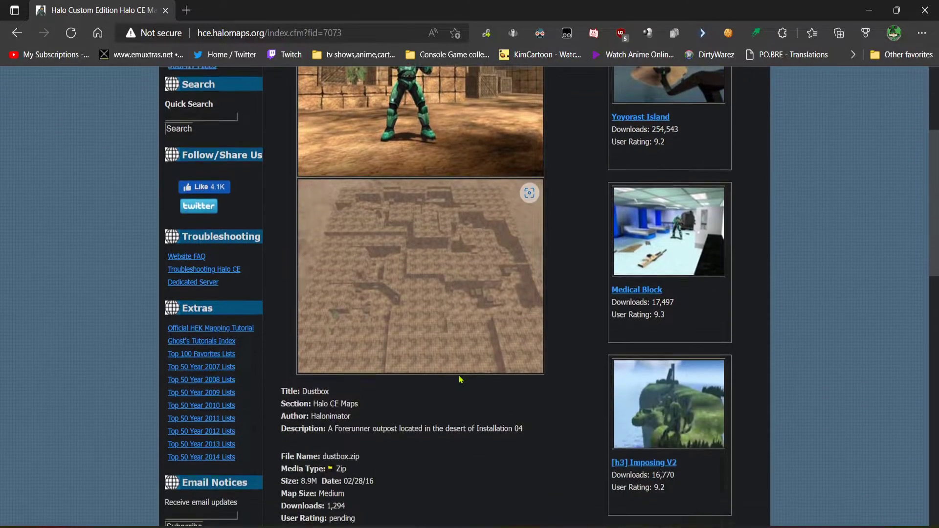
scroll(440, 350, down, 3)
scroll(439, 351, down, 1)
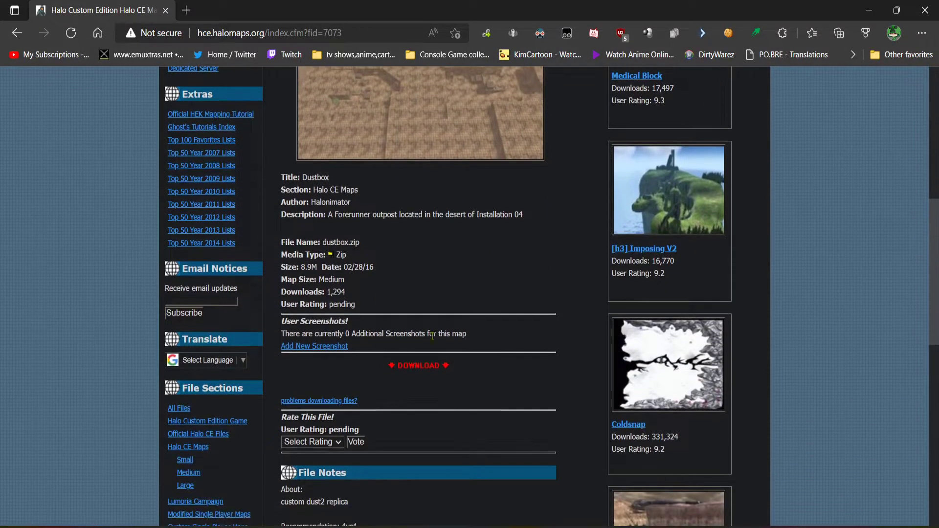
Download the Dustbox map as dustbox.zip from its page.
click(418, 364)
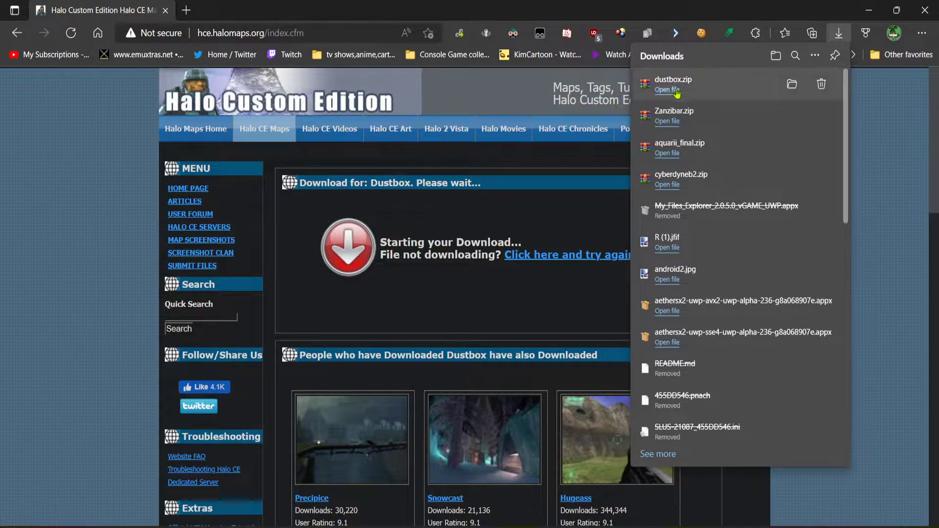
Open dustbox.zip from its download folder to view dustbox.map and the readmes.
mouse_move(733, 84)
click(785, 88)
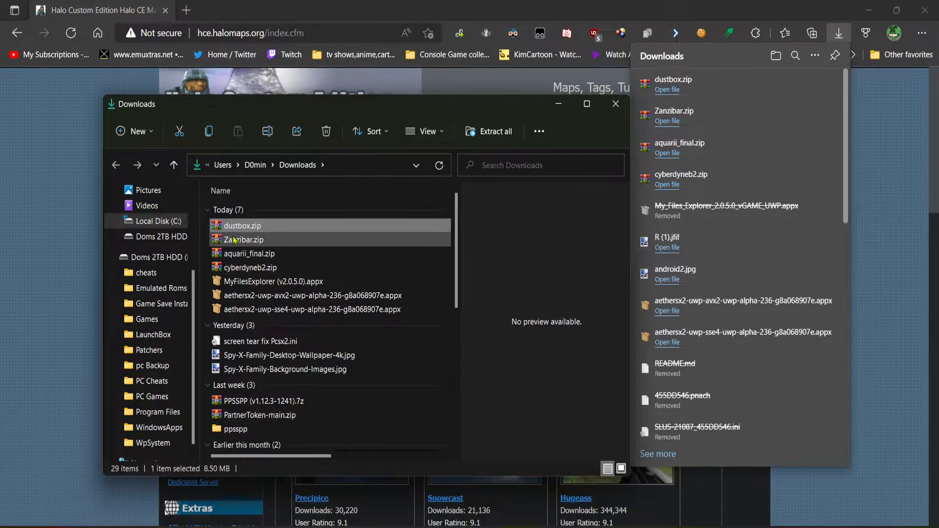
mouse_move(242, 226)
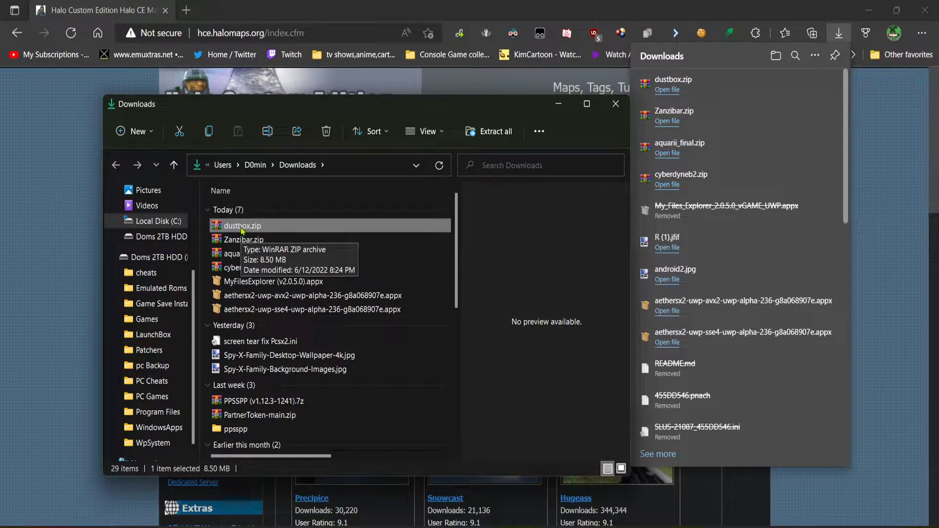
double_click(242, 227)
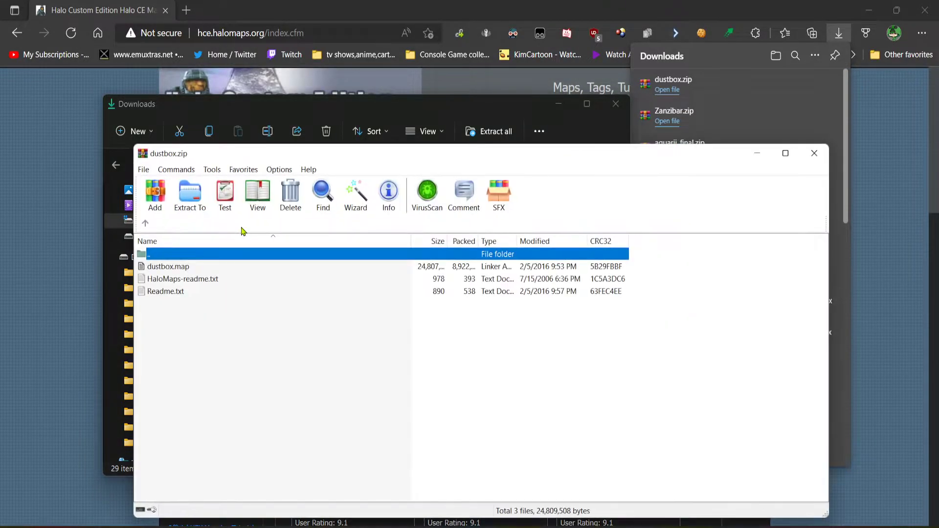
Select dustbox.map in WinRAR, move the window aside, and browse to Local Disk (C:).
click(176, 268)
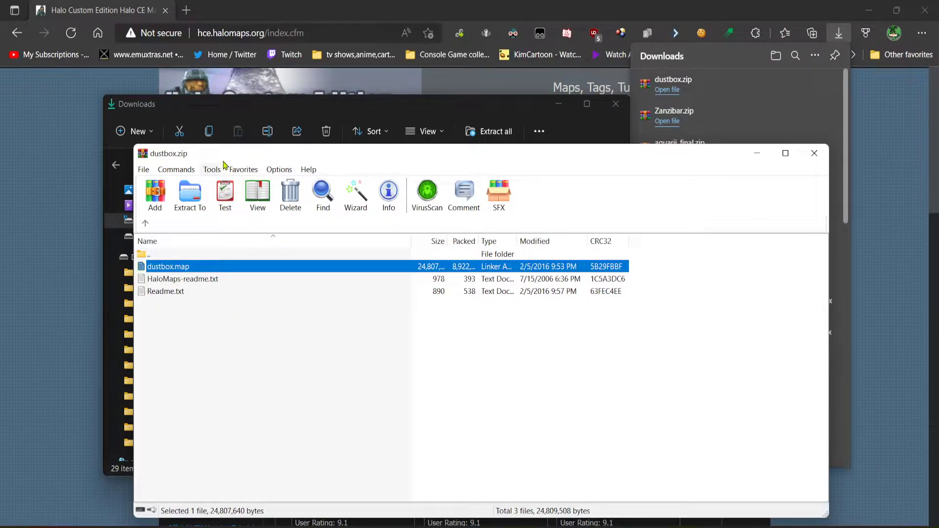
drag(225, 158, 440, 125)
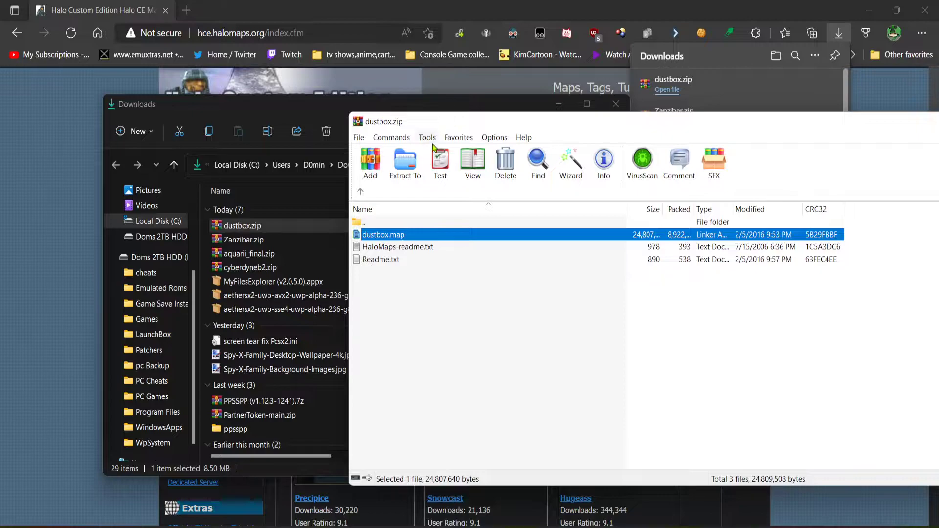
scroll(184, 335, up, 1)
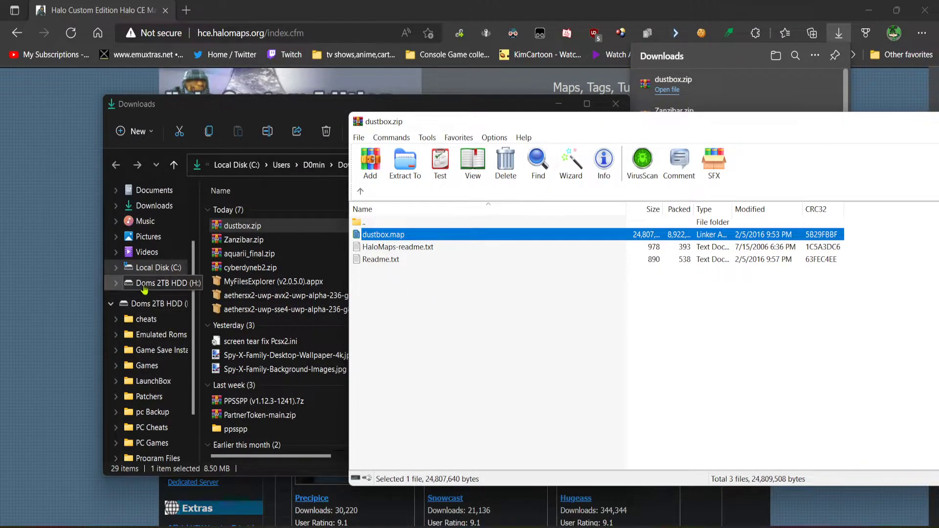
click(151, 269)
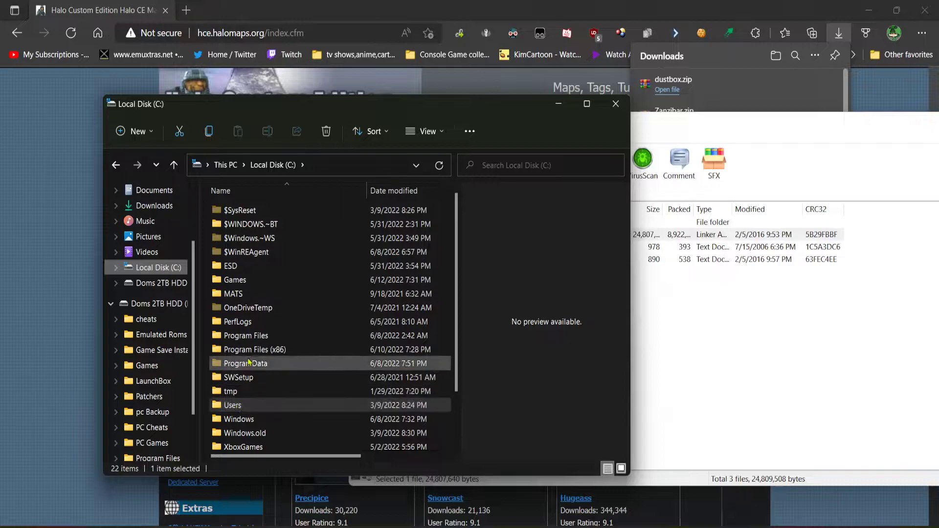
Navigate to Games\Halo- The Master Chief Collection\Content\halo1\maps on C:.
click(245, 285)
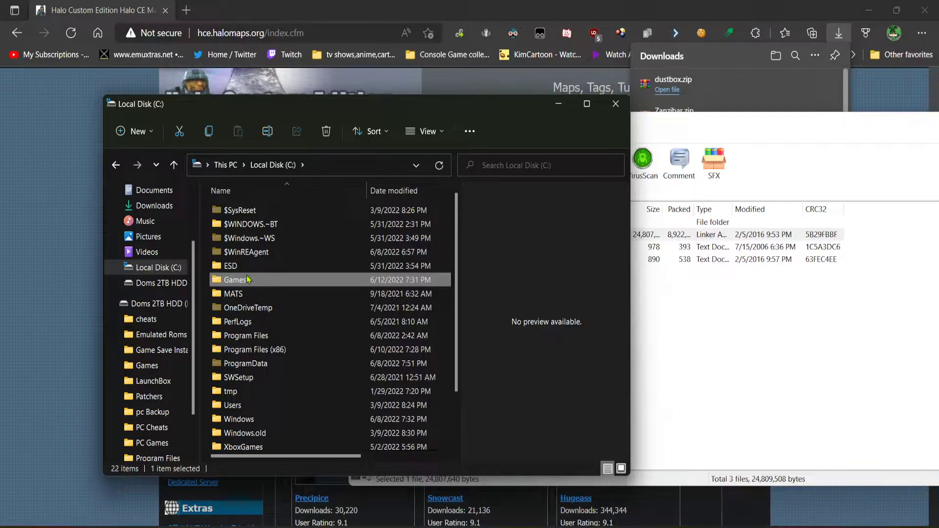
mouse_move(235, 280)
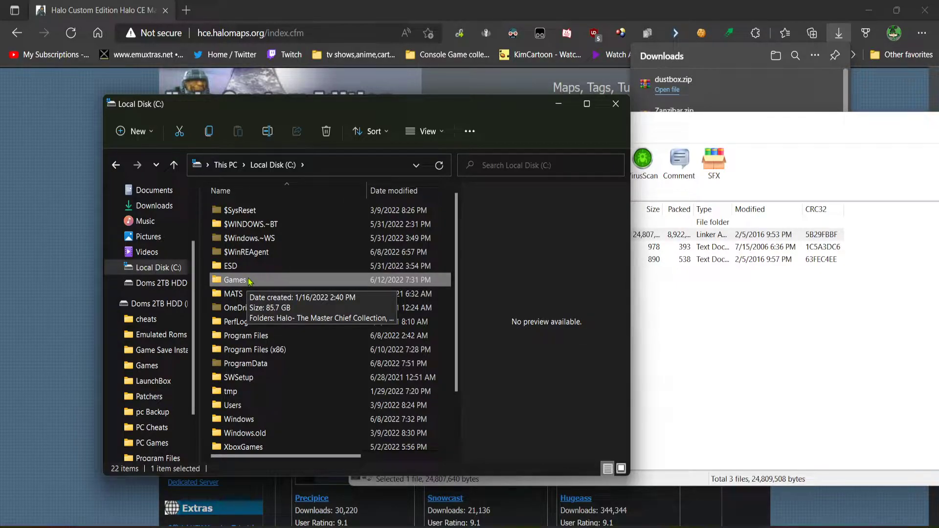
double_click(249, 281)
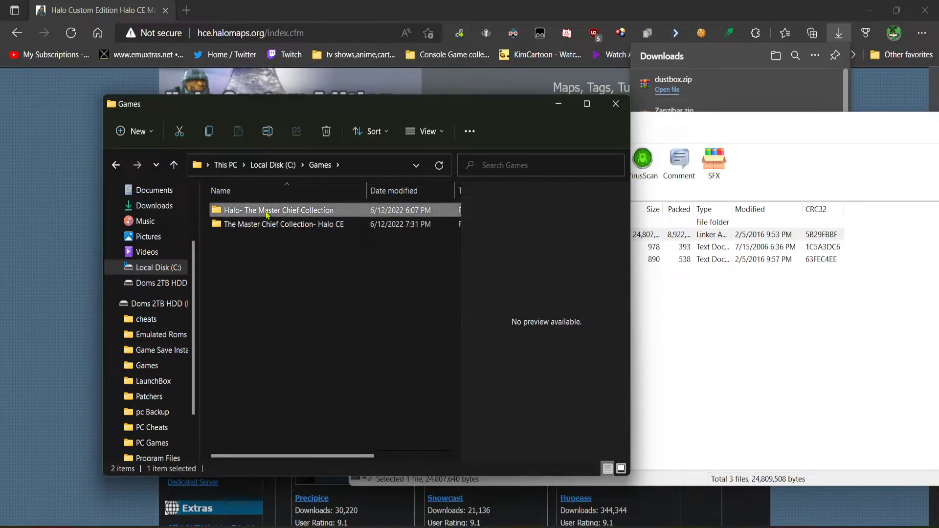
double_click(267, 211)
double_click(267, 211)
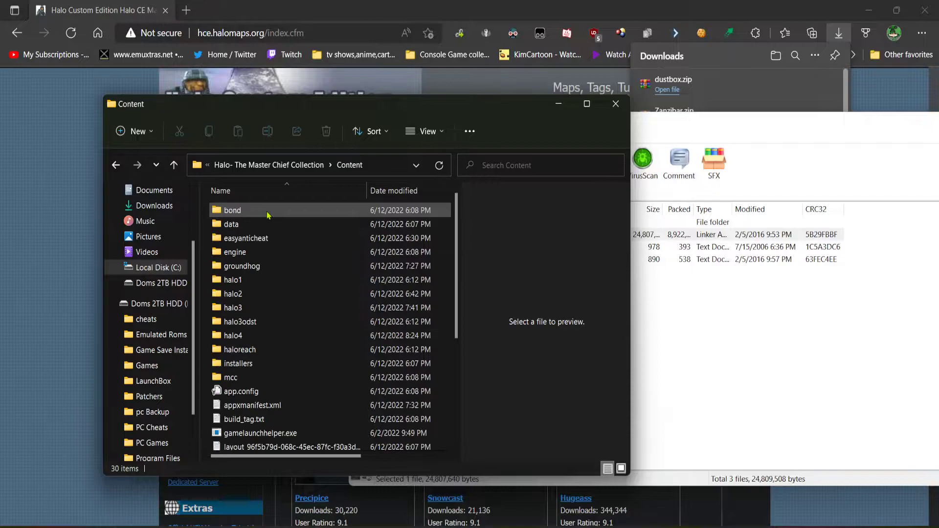
double_click(259, 278)
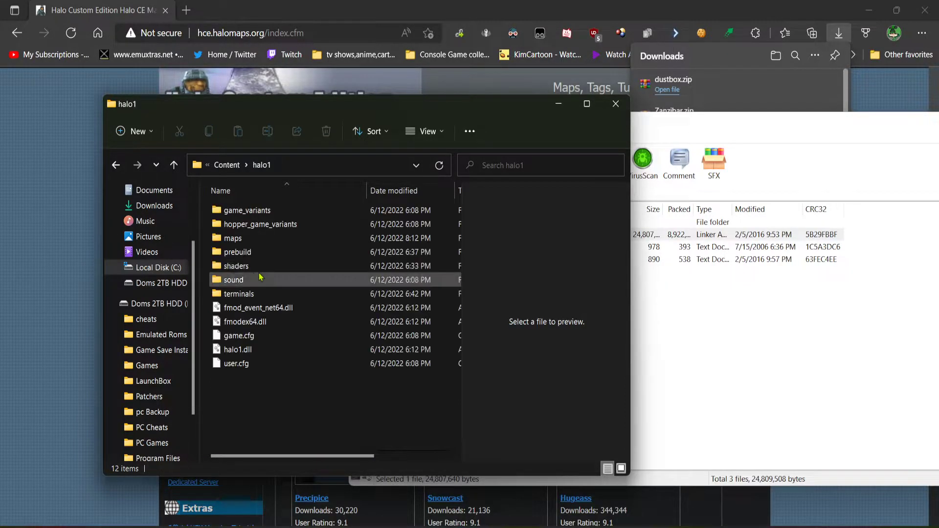
double_click(259, 239)
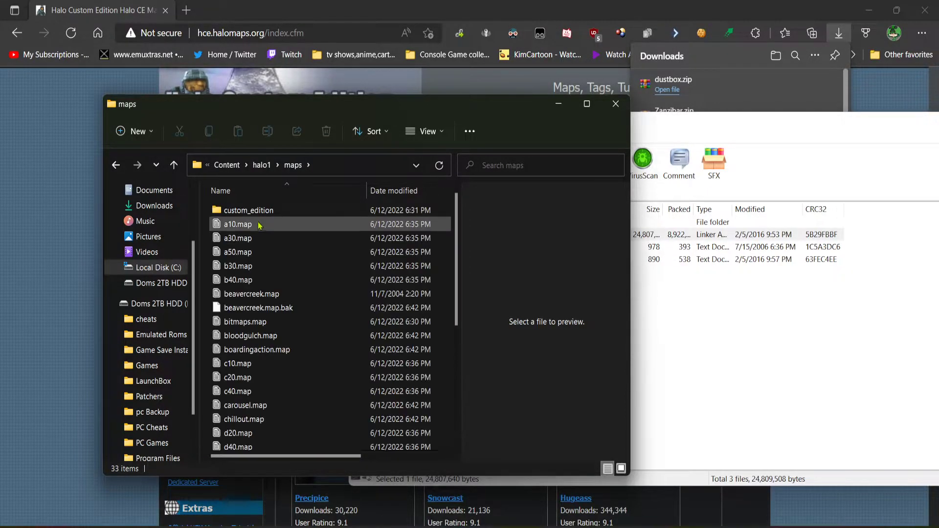
Delete the original beavercreek.map, extract dustbox.map here, and rename it beavercreek.map.
click(257, 296)
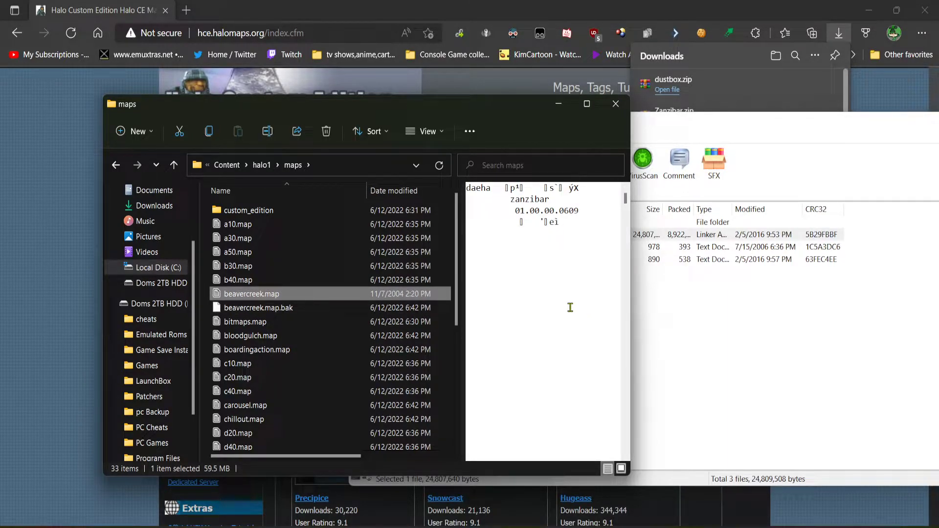
key(Delete)
click(650, 332)
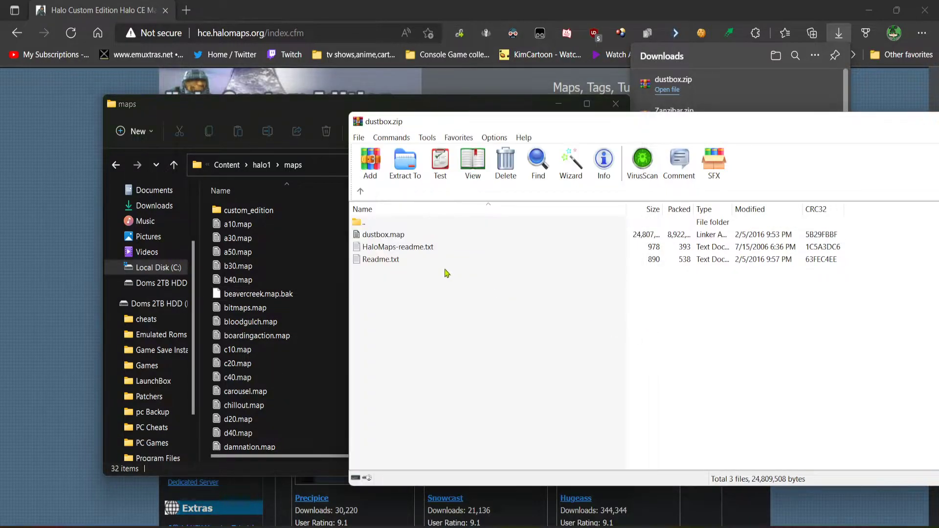
drag(374, 237, 310, 252)
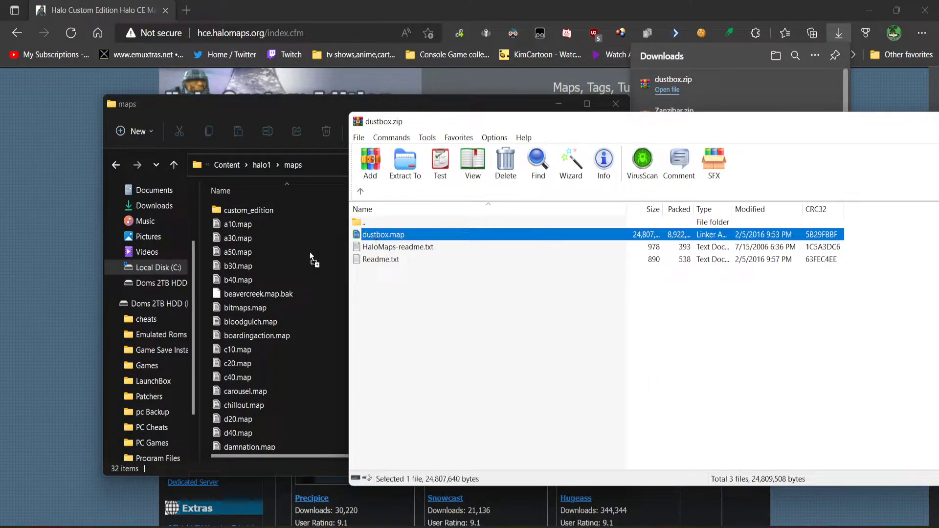
drag(266, 285, 268, 286)
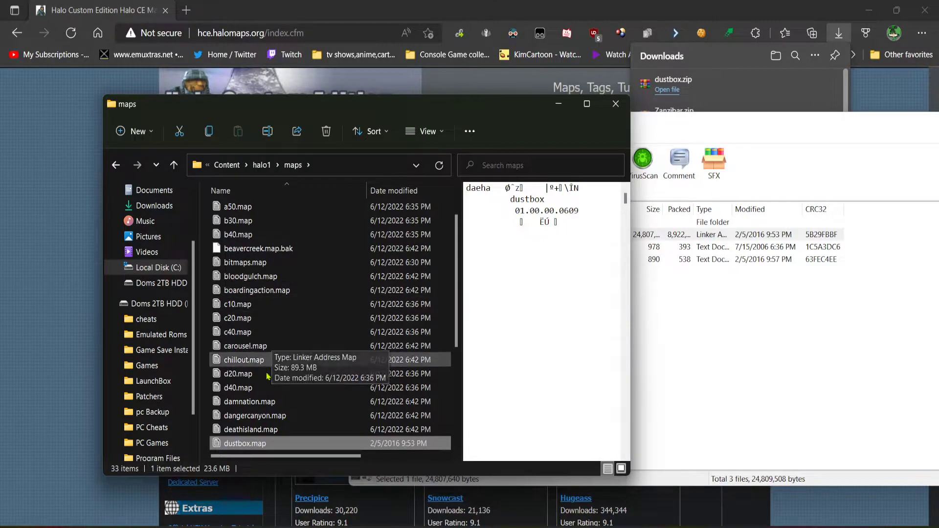
click(240, 446)
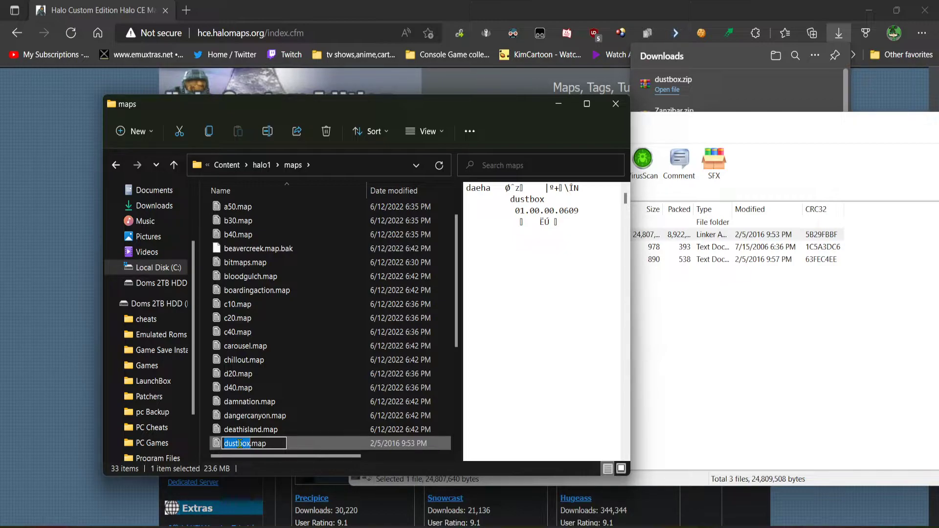
text(bea)
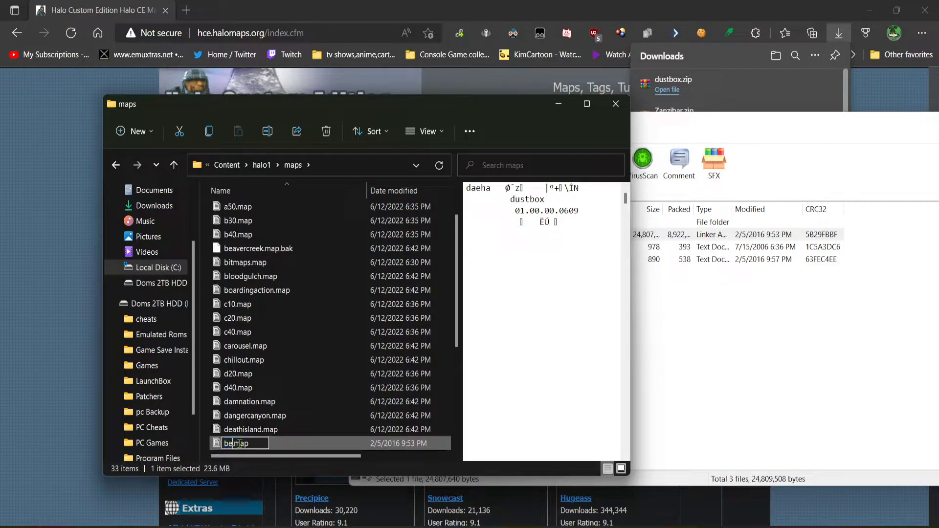
text(vercreek)
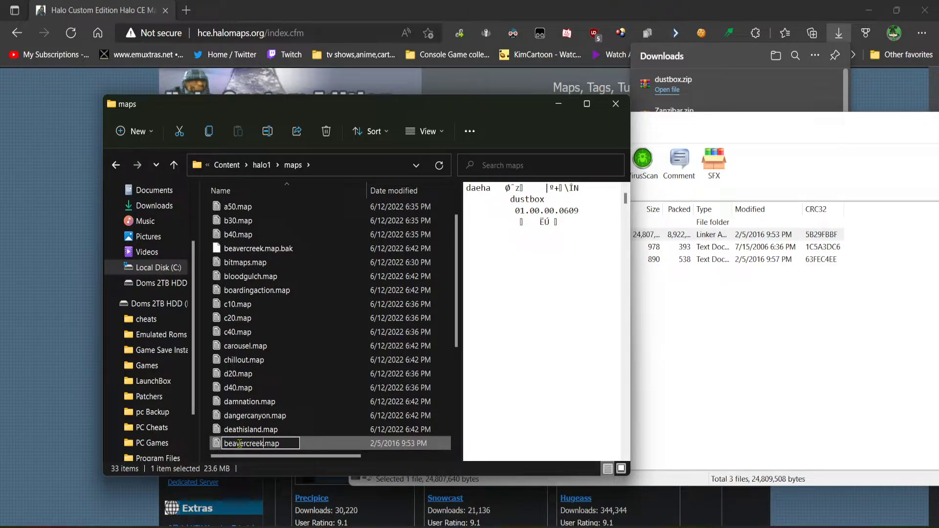
key(Return)
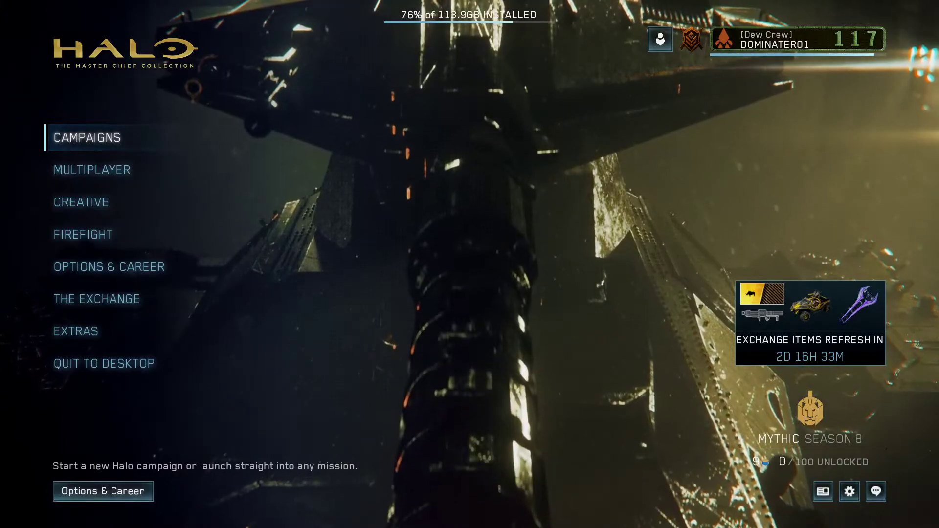
Go through Multiplayer > Custom Multiplayer > Halo: CE from the main menu.
key(Return)
key(Down)
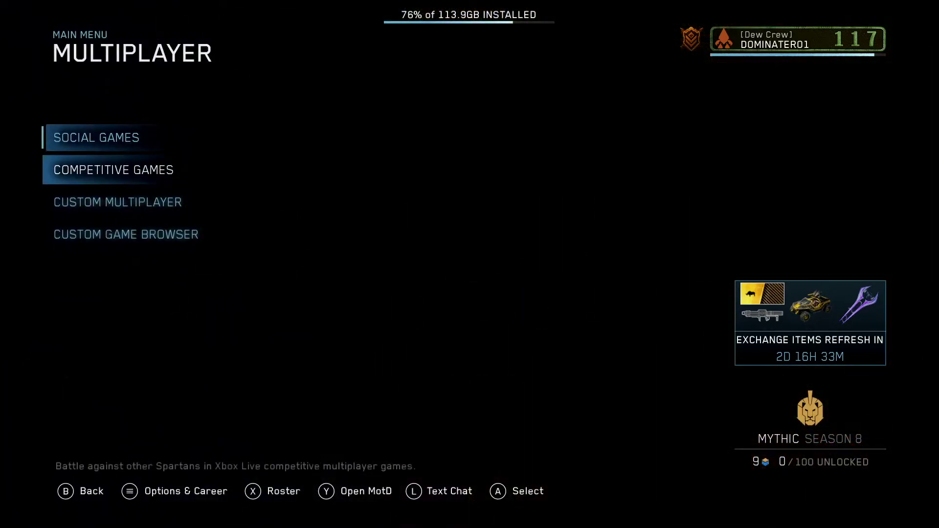
key(Down)
key(Return)
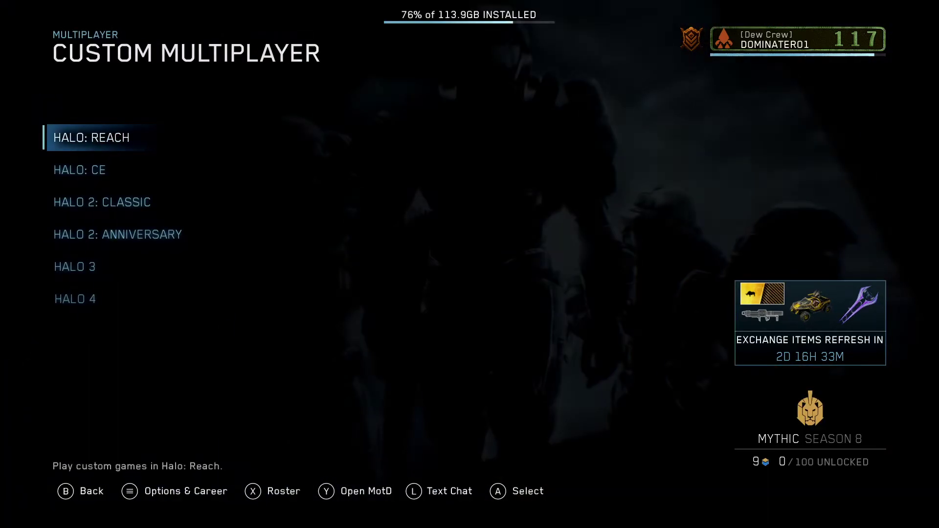
key(Down)
key(Return)
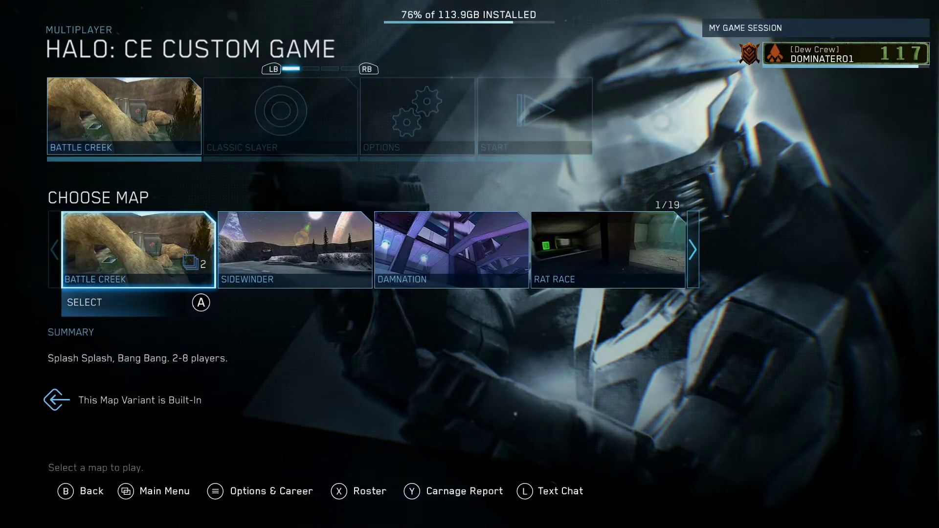
Choose Battle Creek's untrusted third variant with Slayer and accept options to launch.
key(Return)
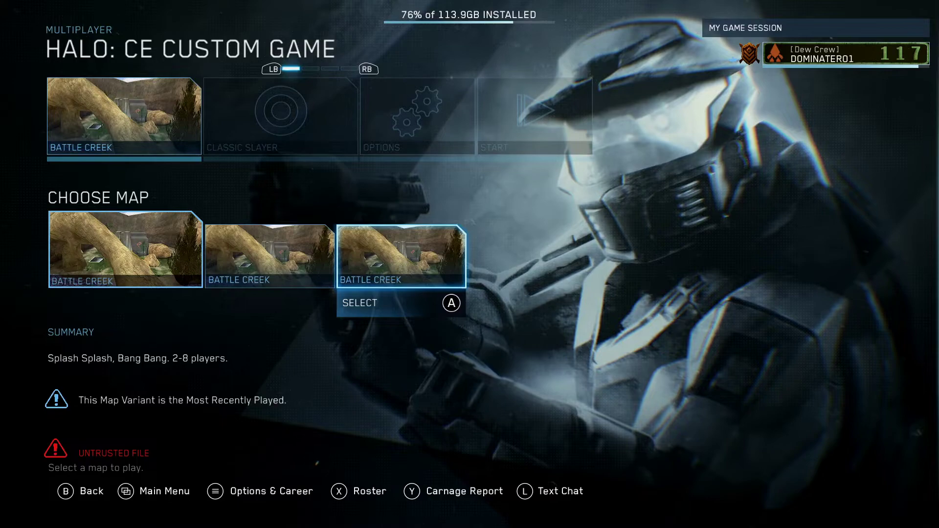
key(Return)
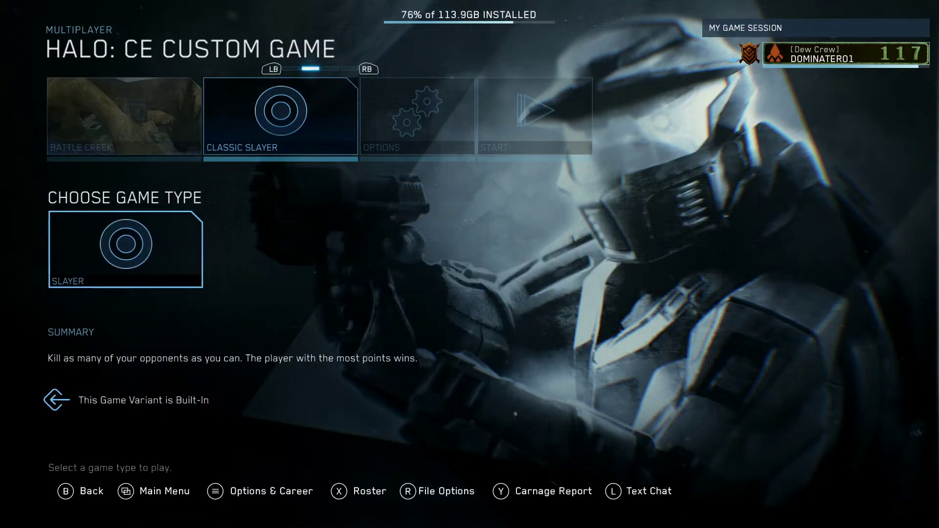
key(Return)
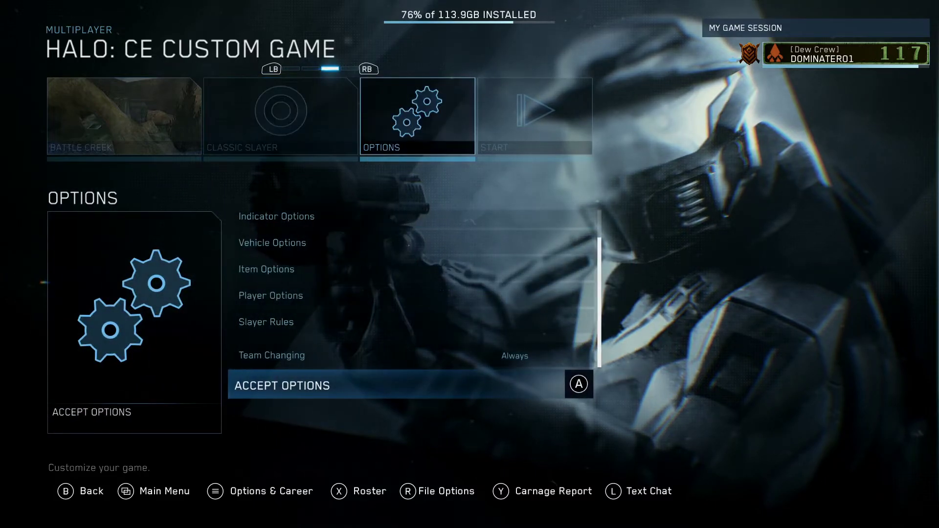
key(Return)
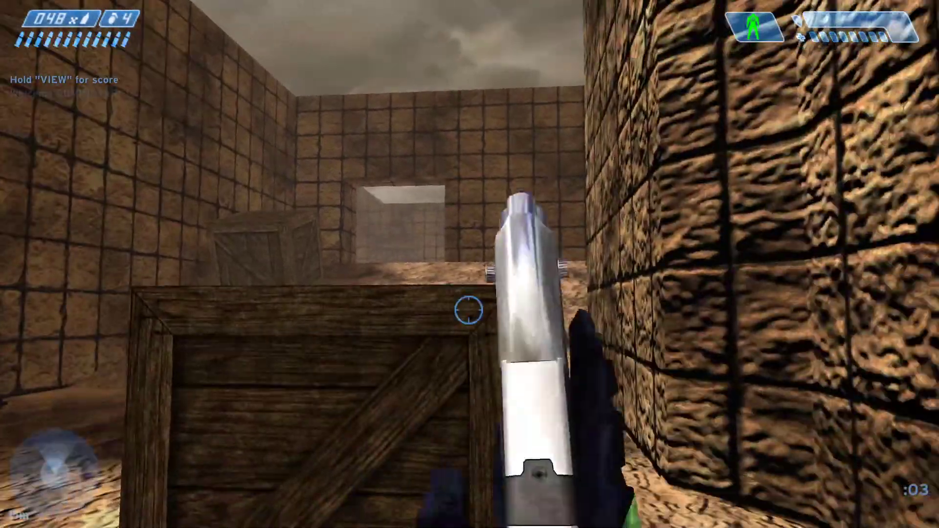
key(Tab)
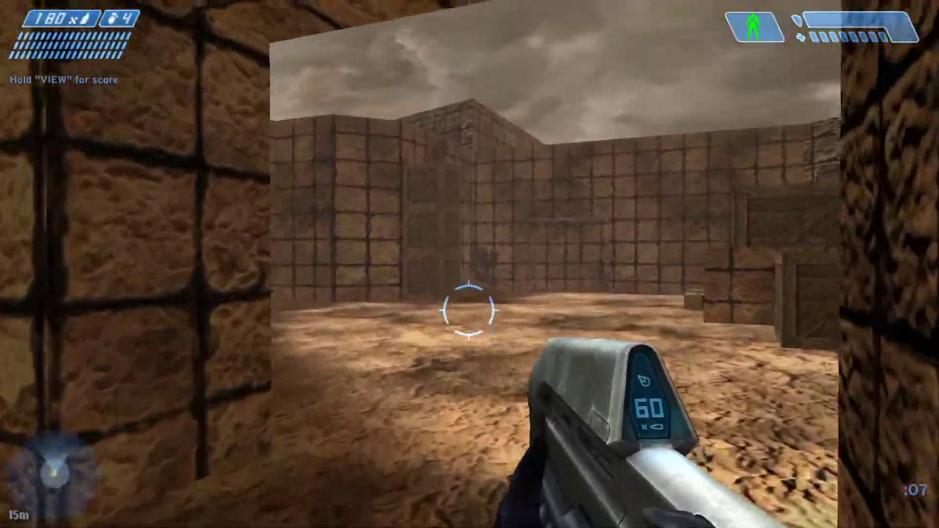
Fire, melee and reload the assault rifle, then pick up the shotgun in the next room.
click(470, 309)
key(f)
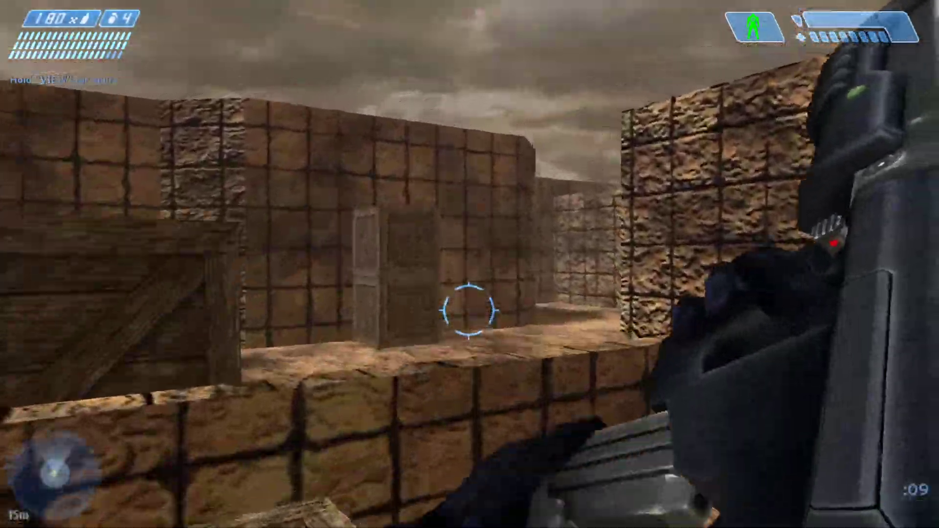
key(f)
key(r)
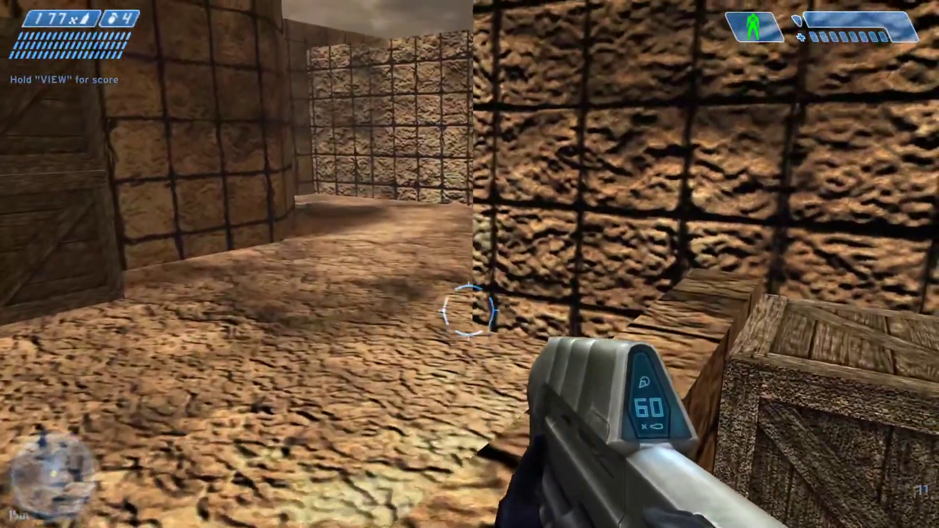
key(w)
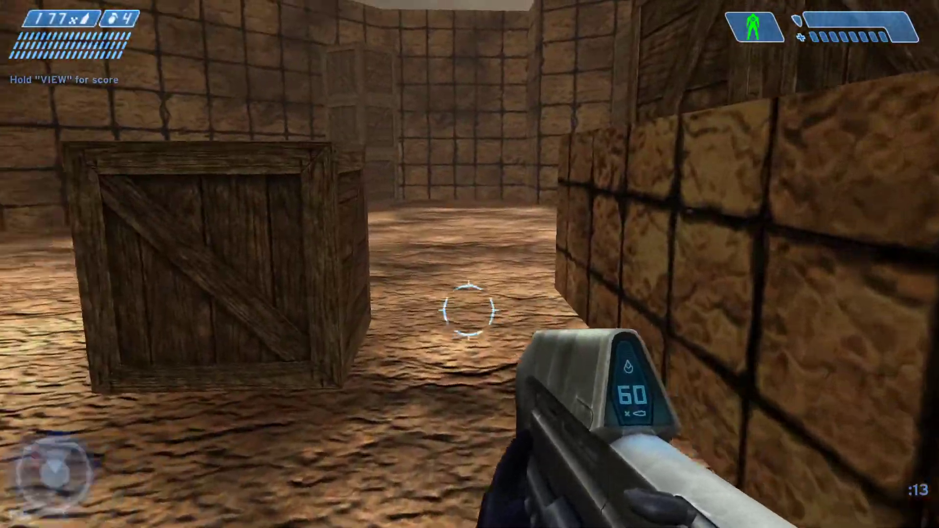
key(f)
key(Tab)
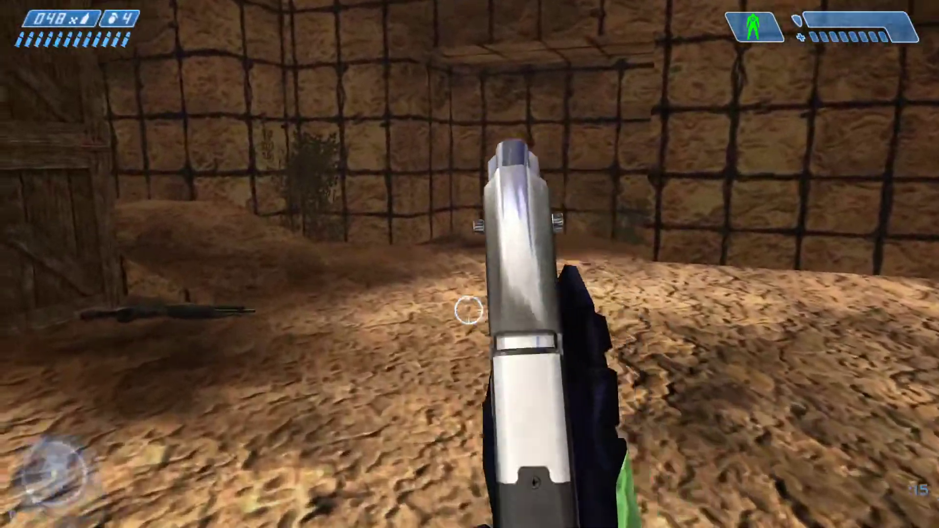
key(e)
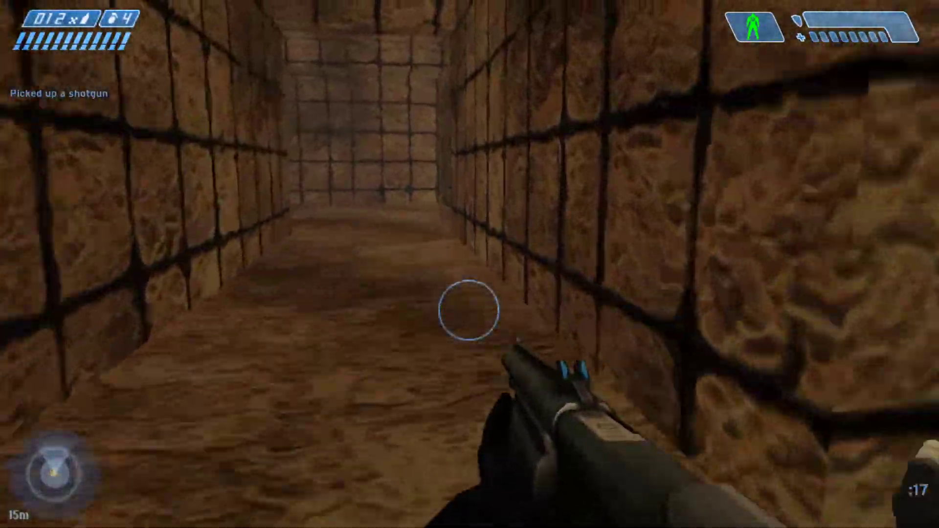
key(f)
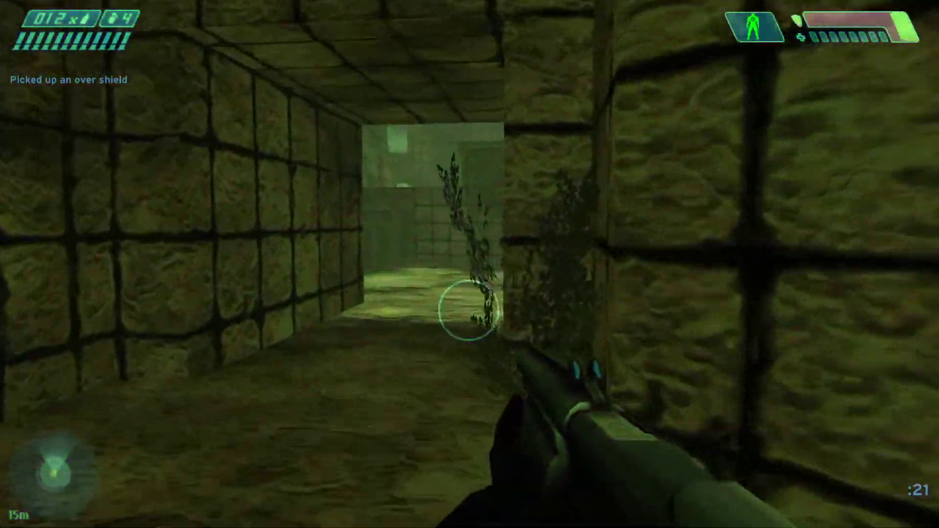
Explore the courtyard and maze, swapping pistol and shotgun, grabbing shotgun ammo, throwing a grenade.
key(w)
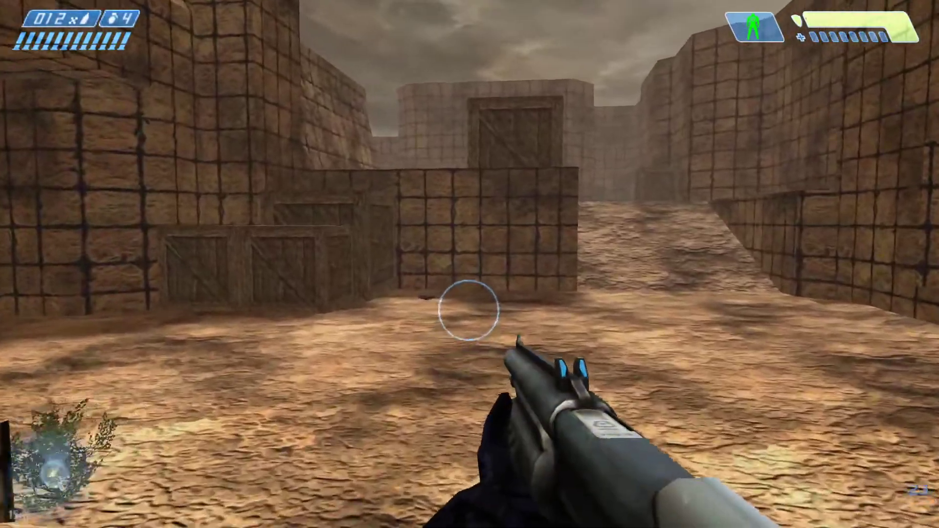
key(Tab)
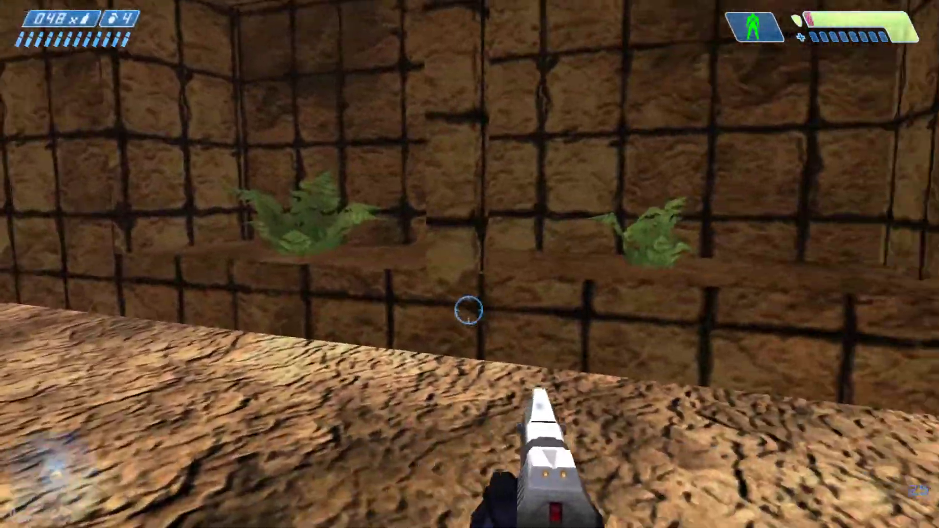
key(Tab)
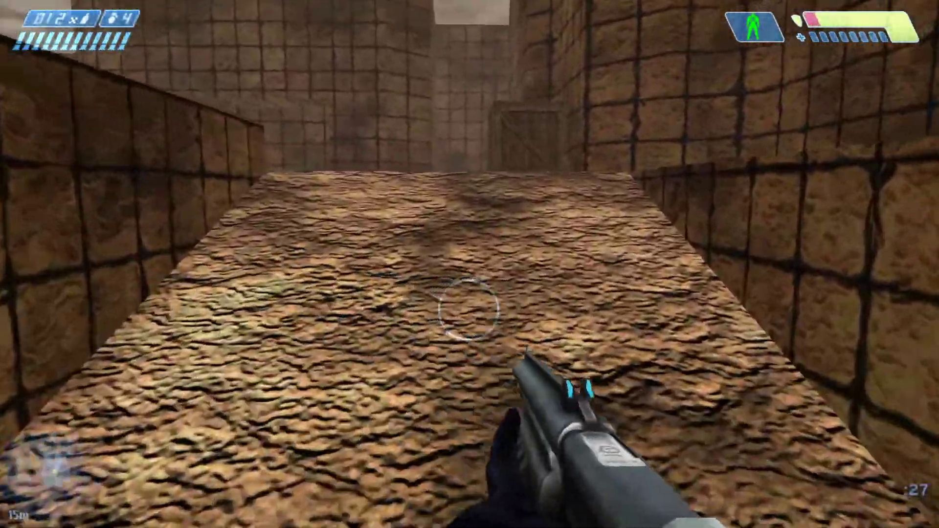
key(f)
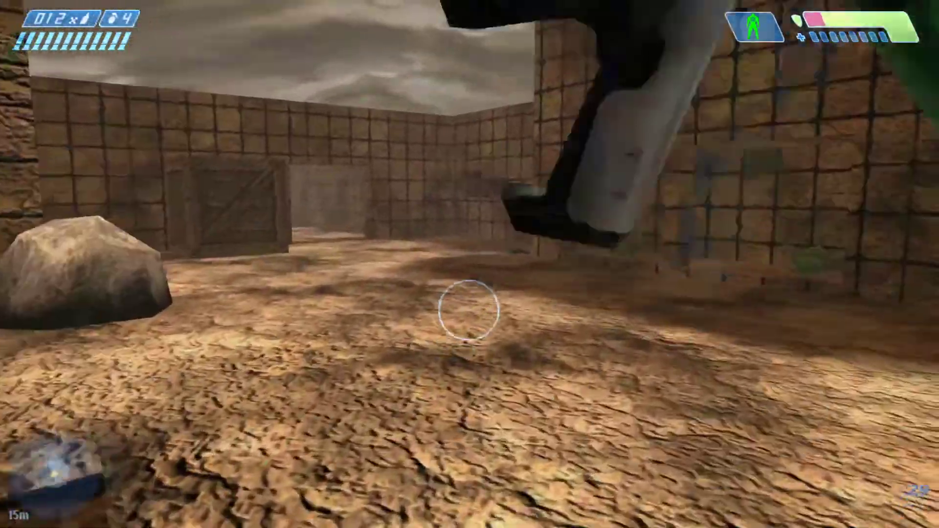
key(Tab)
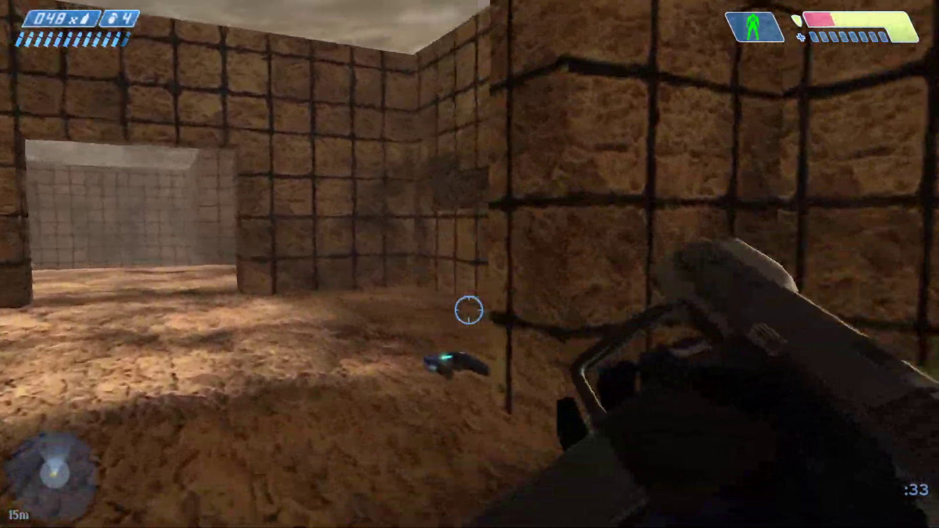
key(f)
key(Tab)
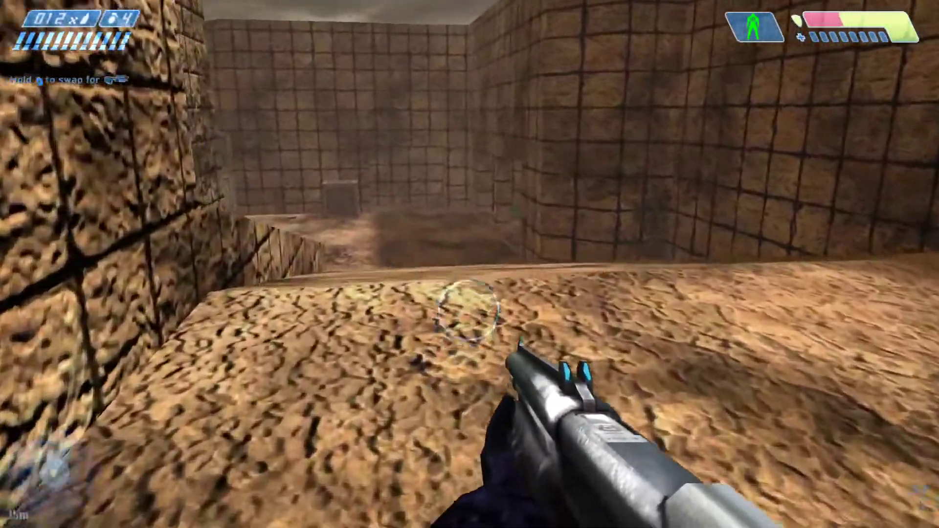
key(Tab)
key(Tab)
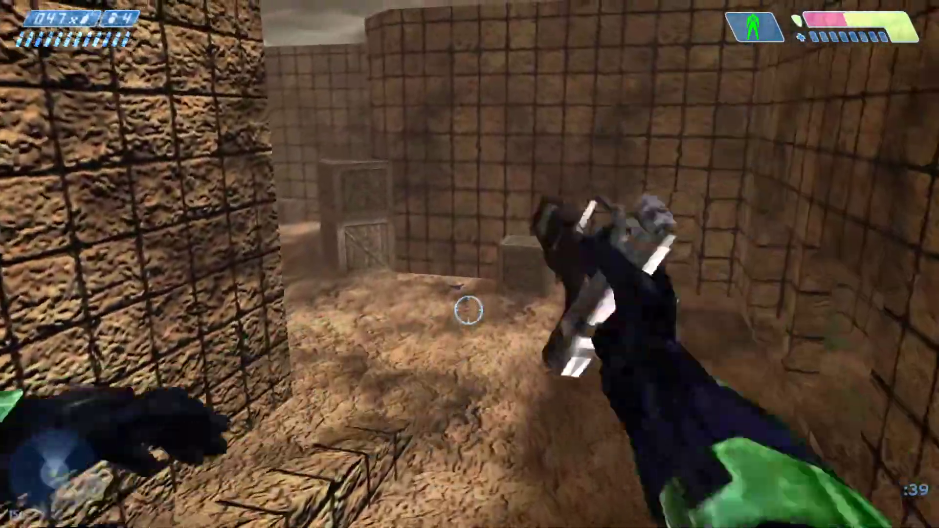
key(Tab)
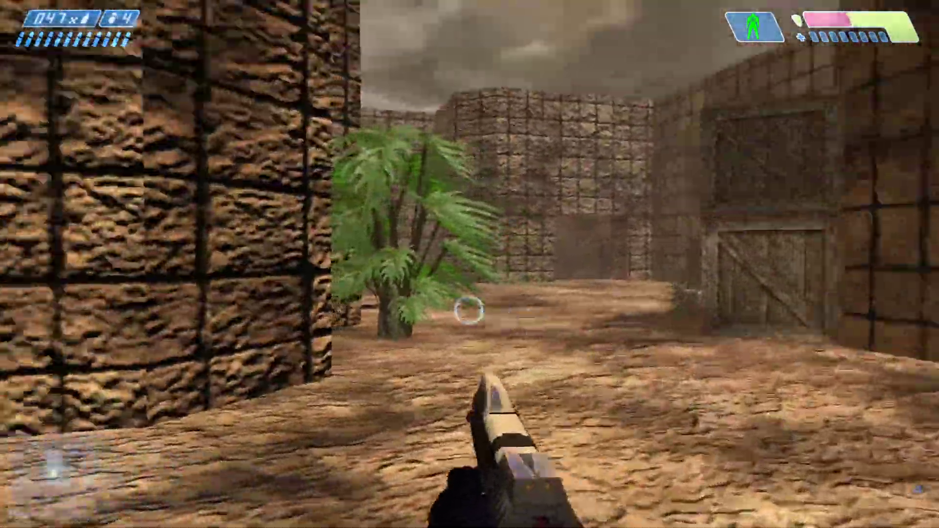
key(Tab)
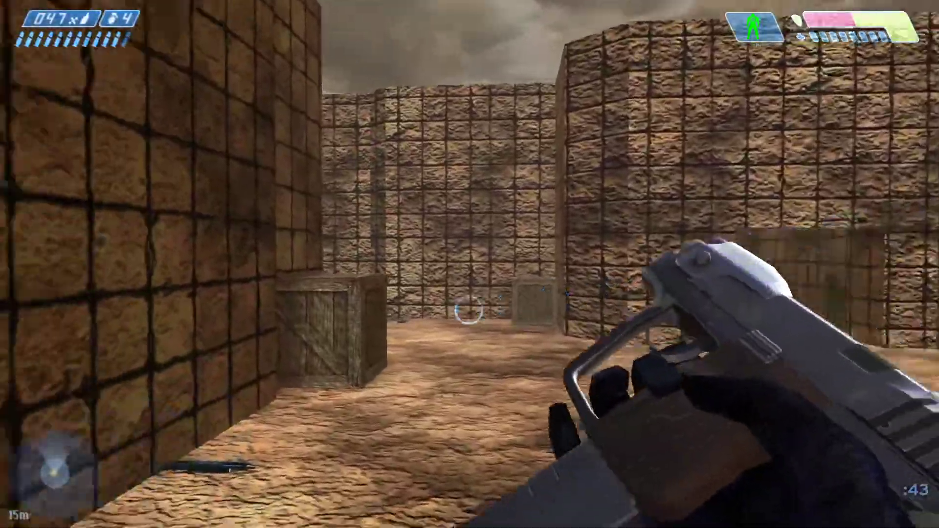
key(Tab)
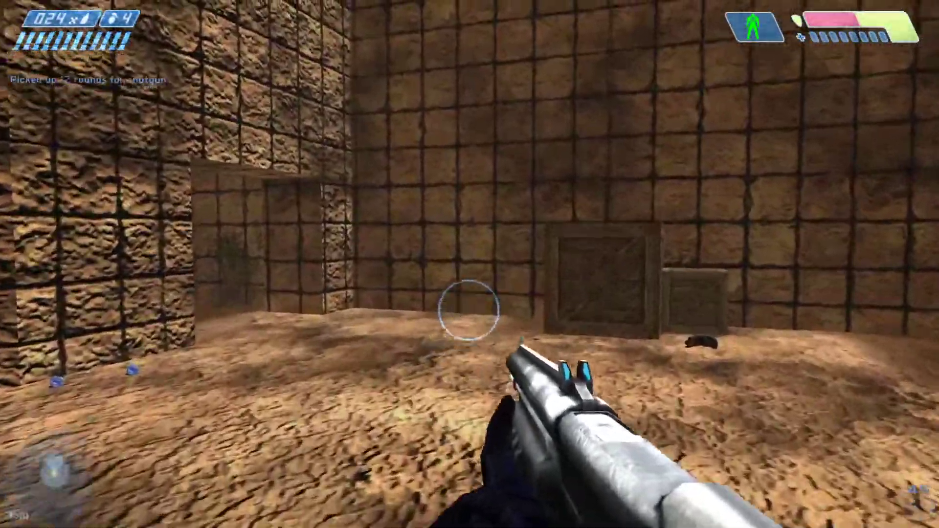
key(Tab)
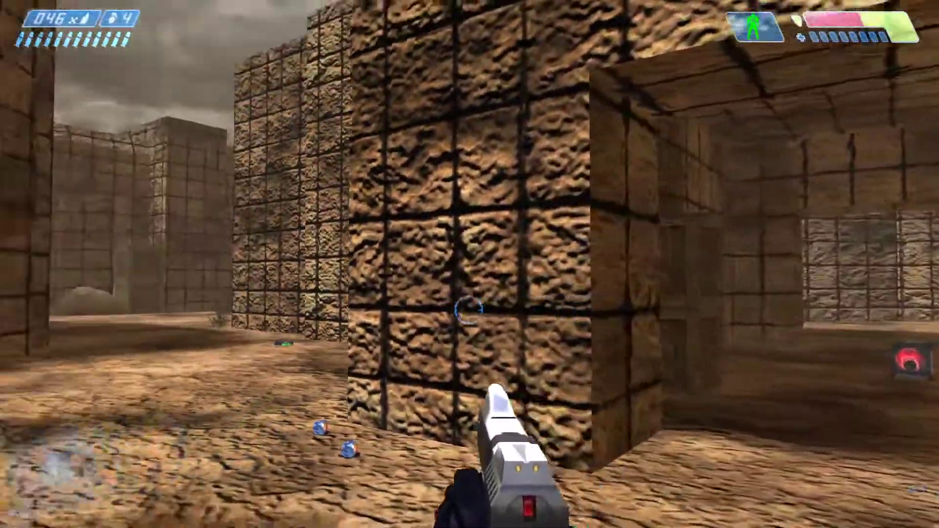
right_click(469, 310)
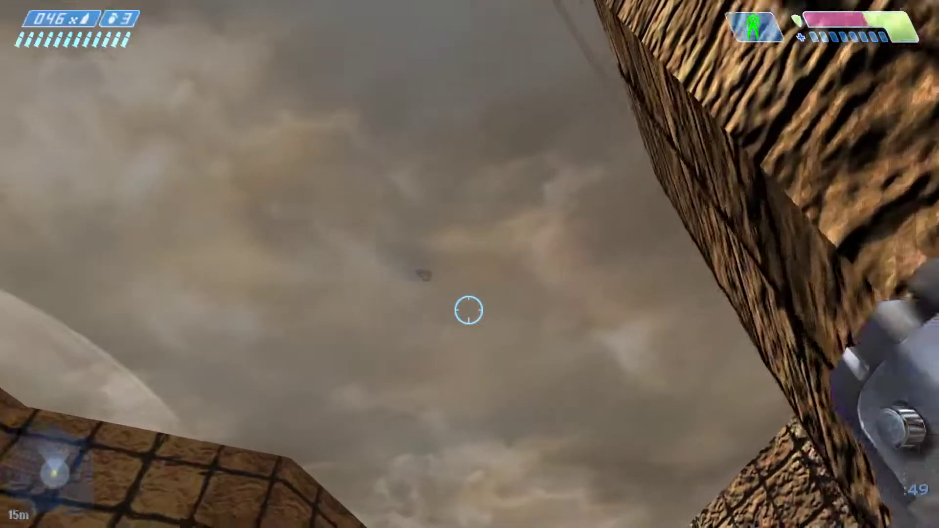